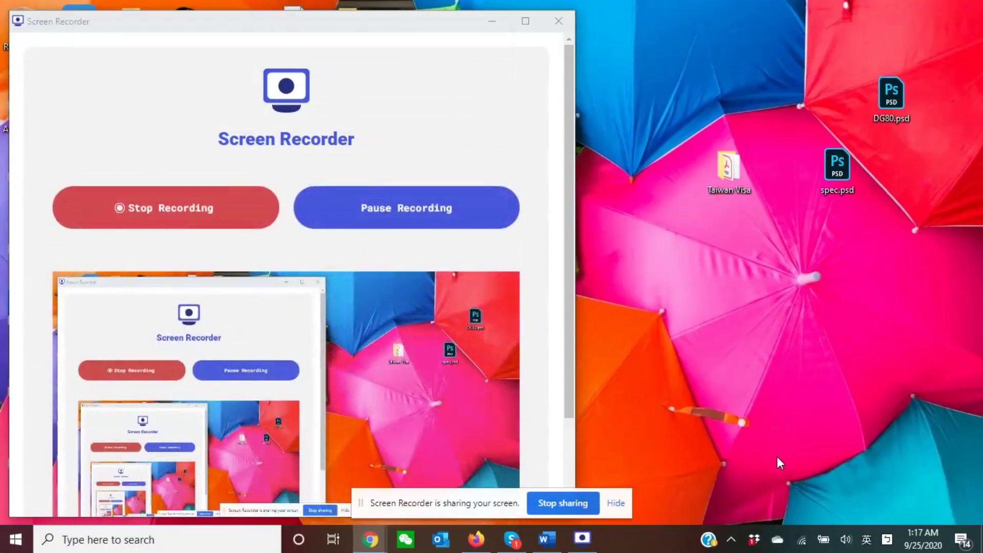
Check the paired Bluetooth devices list from the tray Bluetooth icon, then close it.
{"action": "left_click", "coordinate": [733, 543]}
{"action": "right_click", "coordinate": [743, 459]}
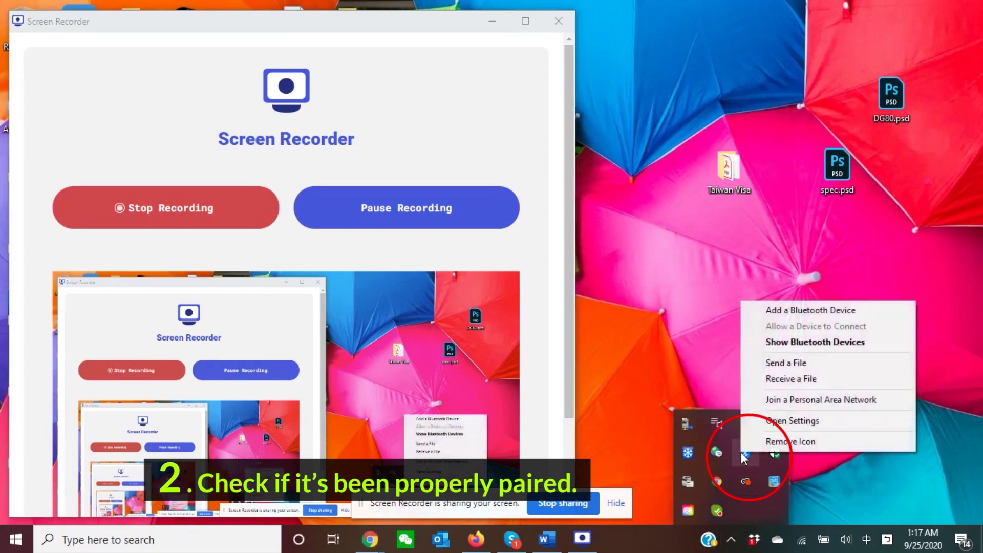
{"action": "left_click", "coordinate": [809, 310]}
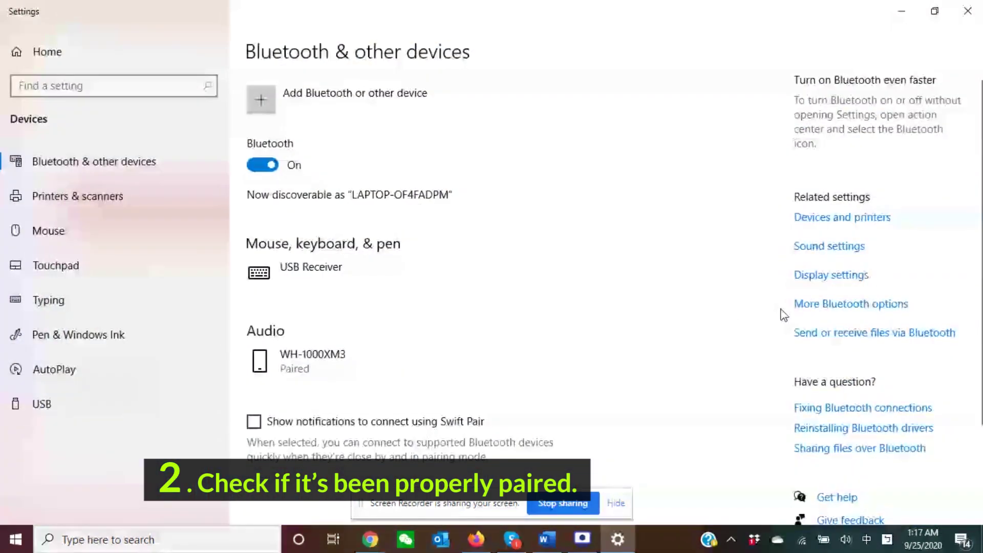
{"action": "scroll", "coordinate": [650, 285], "scroll_direction": "down", "scroll_amount": 2}
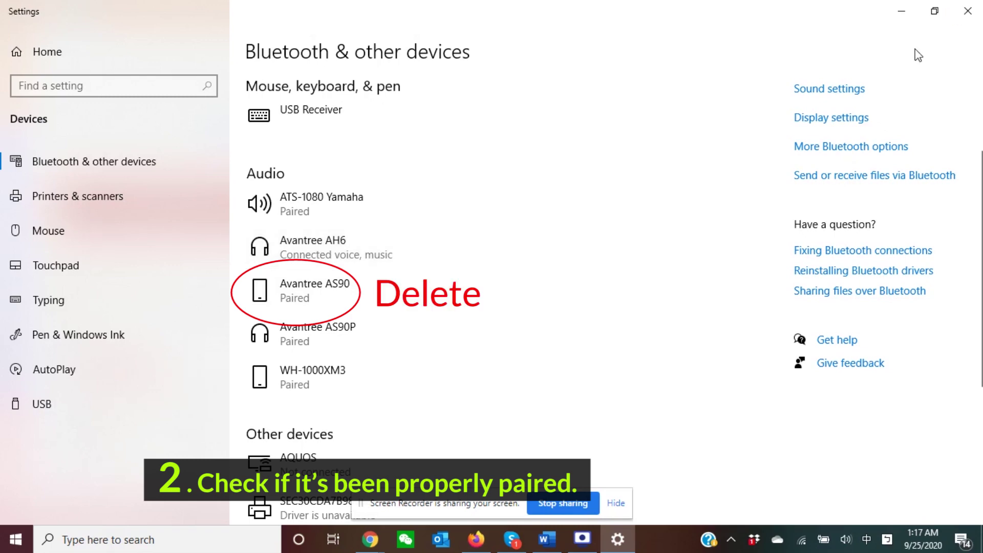
{"action": "left_click", "coordinate": [966, 11]}
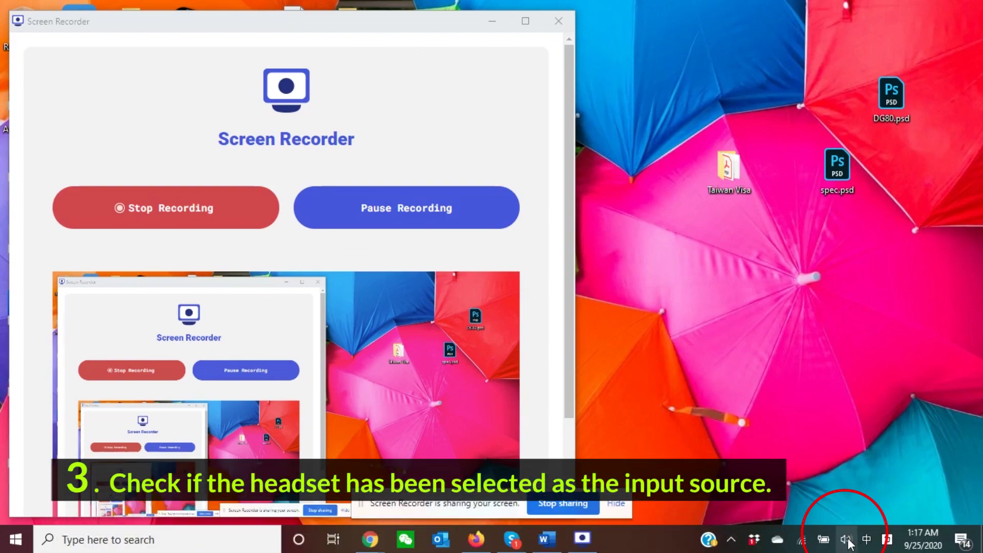
Keep Avantree AH6 as output and choose Headset (Avantree AH6 Hands-Free AG Audio) as input.
{"action": "right_click", "coordinate": [848, 536]}
{"action": "left_click", "coordinate": [855, 450]}
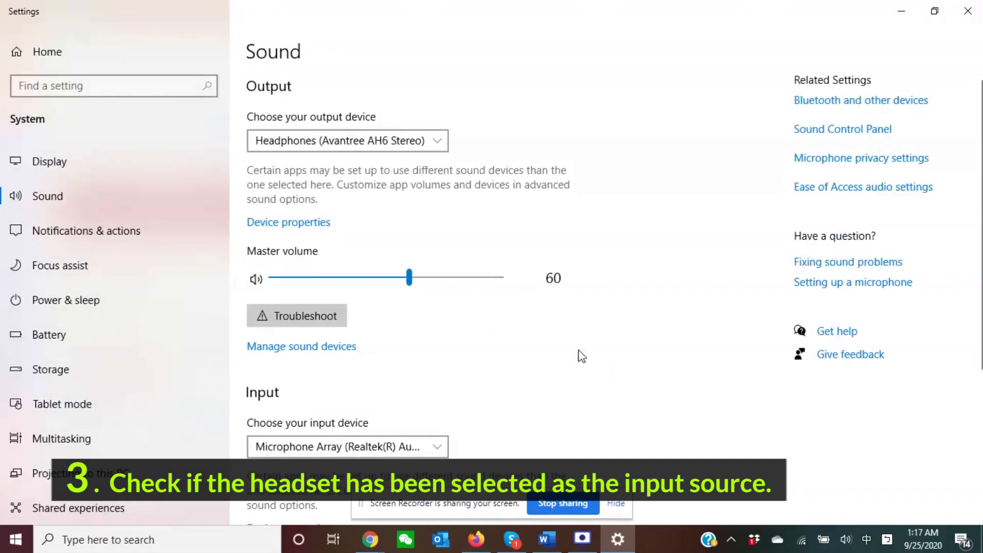
{"action": "left_click", "coordinate": [404, 148]}
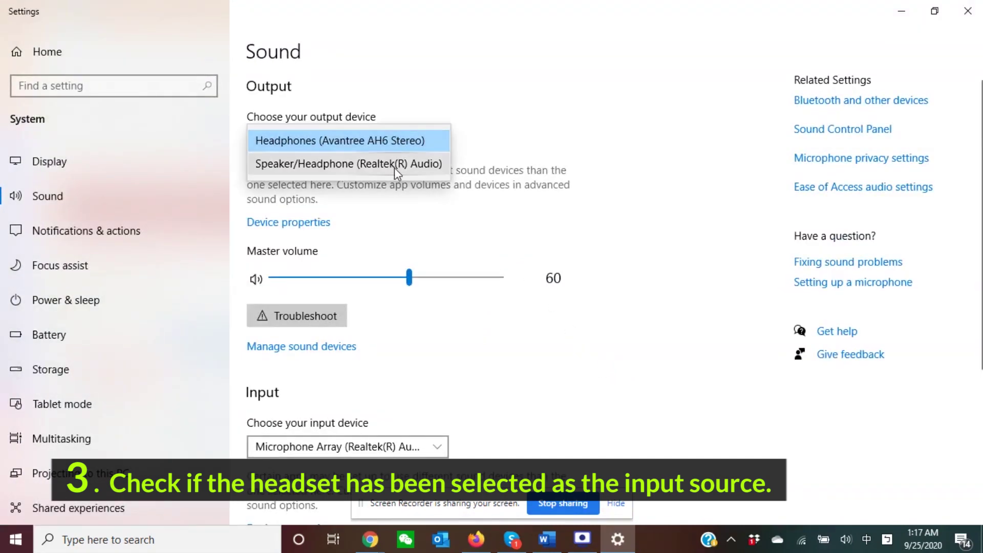
{"action": "left_click", "coordinate": [292, 151]}
{"action": "scroll", "coordinate": [529, 346], "scroll_direction": "down", "scroll_amount": 2}
{"action": "left_click", "coordinate": [407, 376]}
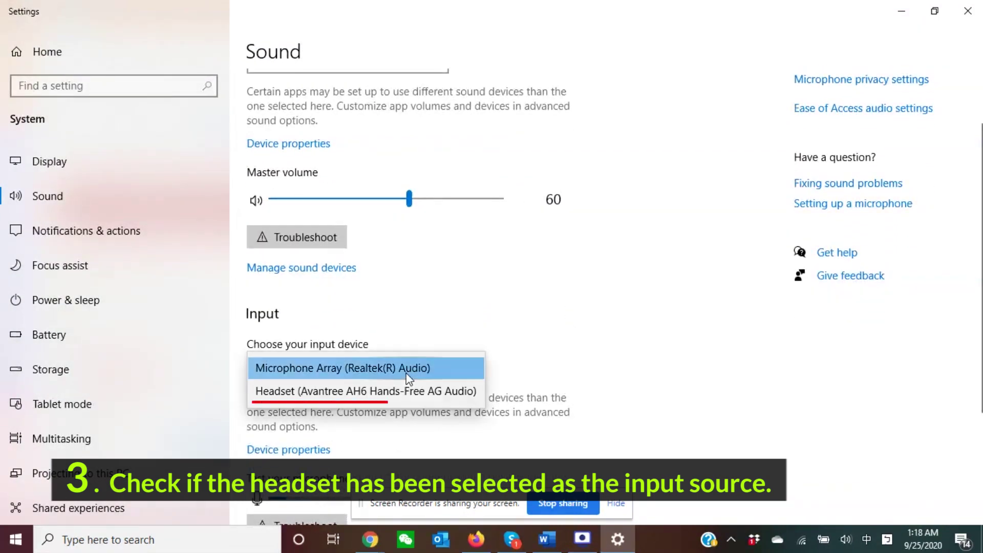
{"action": "left_click", "coordinate": [405, 392]}
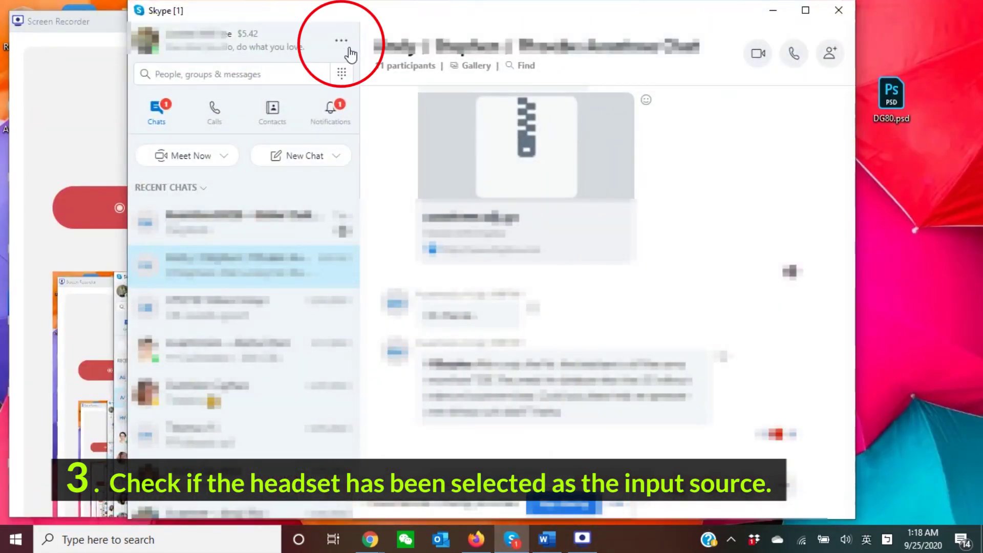
Set Skype's Audio & Video speakers to Headset (Avantree AH6 Hands-Free AG Audio).
{"action": "left_click", "coordinate": [342, 43]}
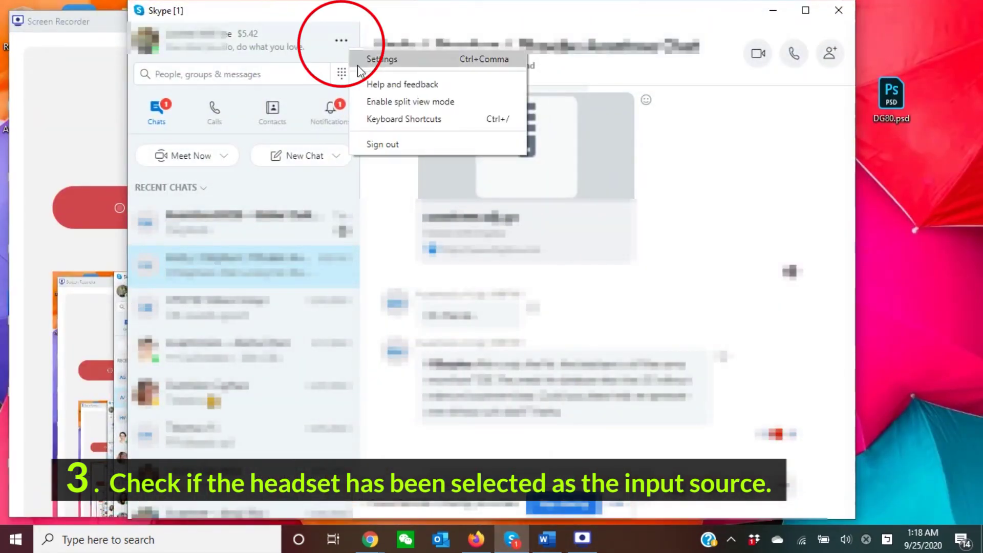
{"action": "left_click", "coordinate": [394, 69]}
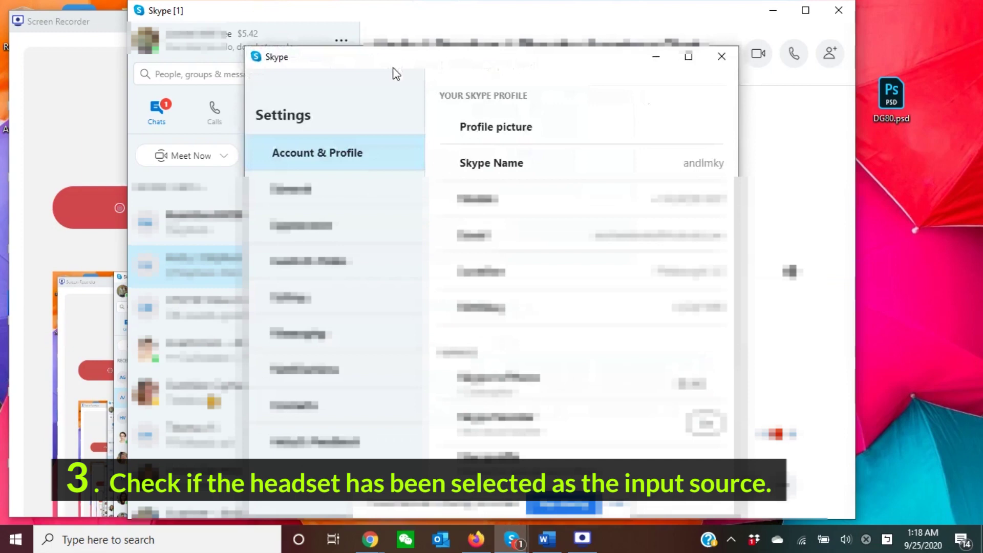
{"action": "left_click", "coordinate": [221, 277]}
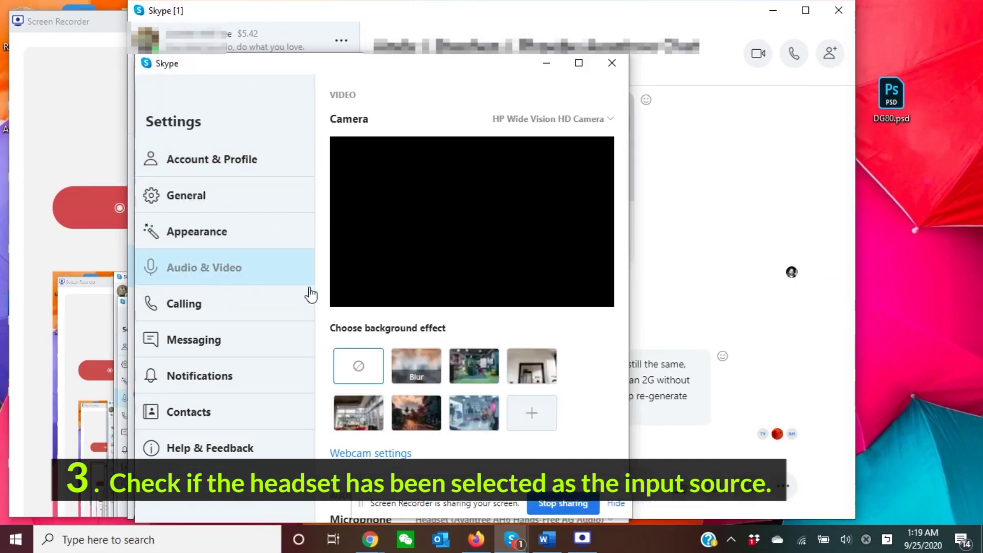
{"action": "scroll", "coordinate": [465, 275], "scroll_direction": "down", "scroll_amount": 2}
{"action": "scroll", "coordinate": [465, 276], "scroll_direction": "down", "scroll_amount": 3}
{"action": "scroll", "coordinate": [560, 344], "scroll_direction": "down", "scroll_amount": 1}
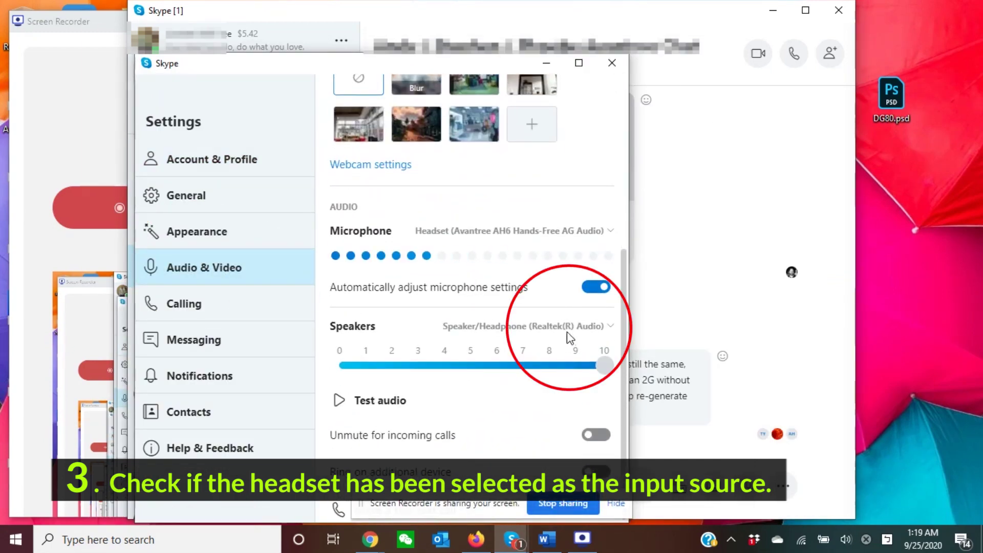
{"action": "left_click", "coordinate": [569, 331]}
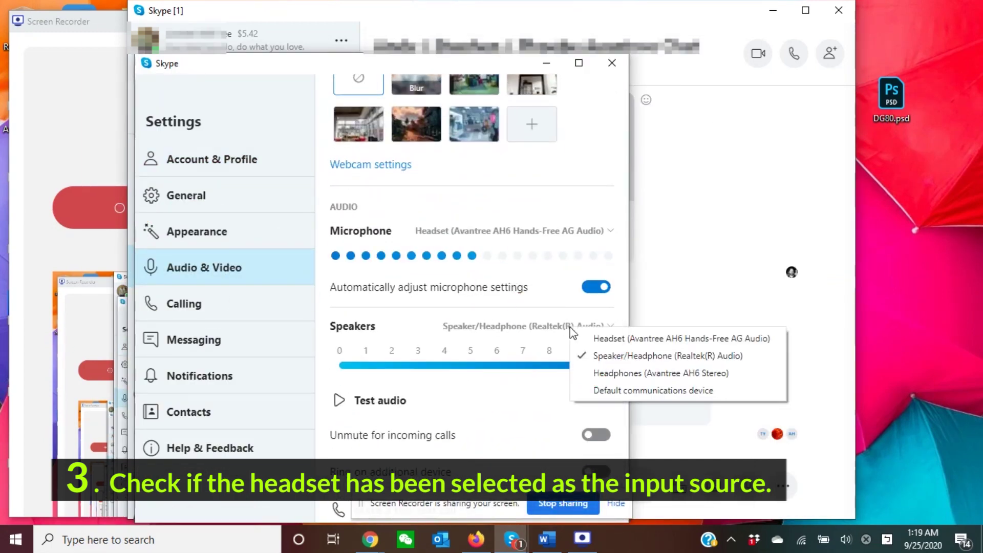
{"action": "left_click", "coordinate": [694, 343]}
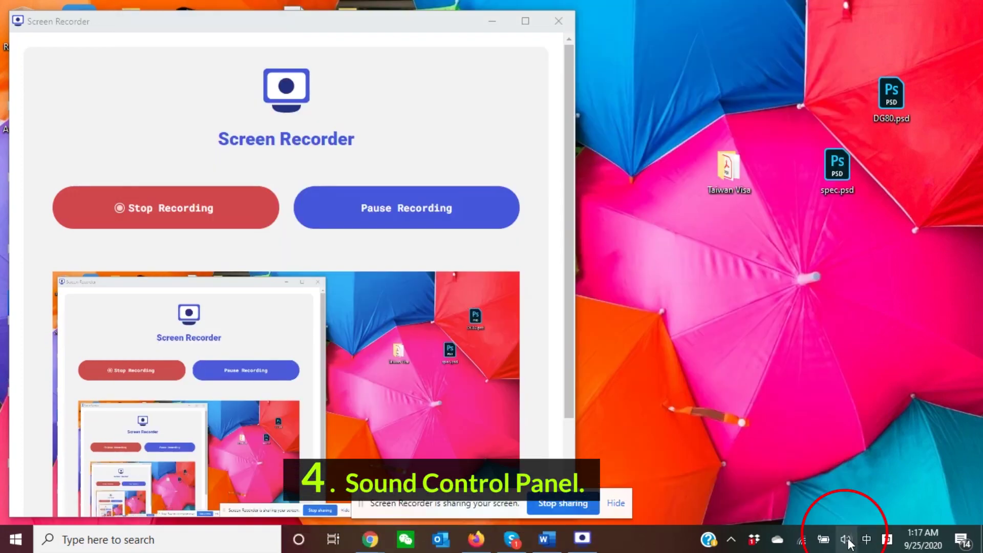
Select the default AH6 headset on the Sound Control Panel's Recording tab.
{"action": "right_click", "coordinate": [847, 542]}
{"action": "left_click", "coordinate": [855, 450]}
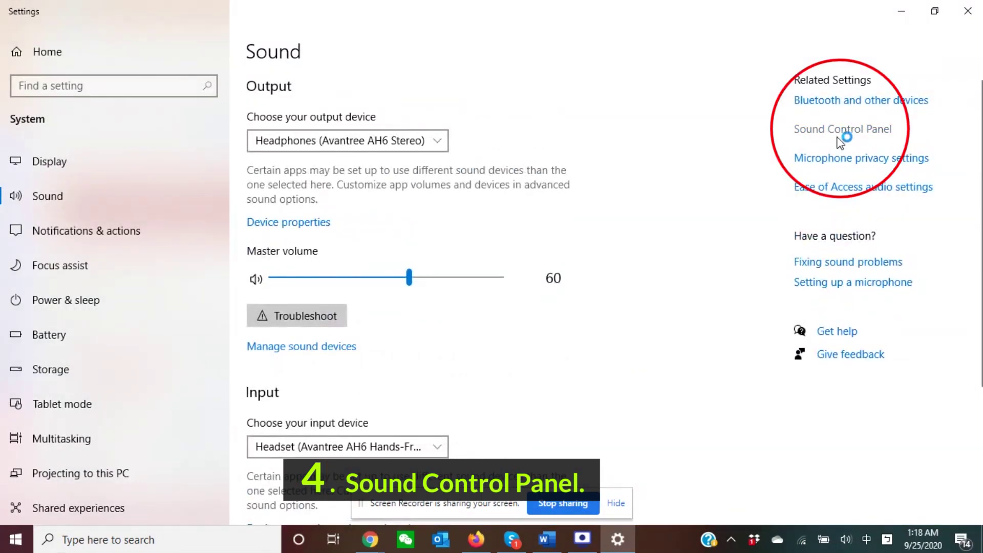
{"action": "left_click", "coordinate": [166, 132]}
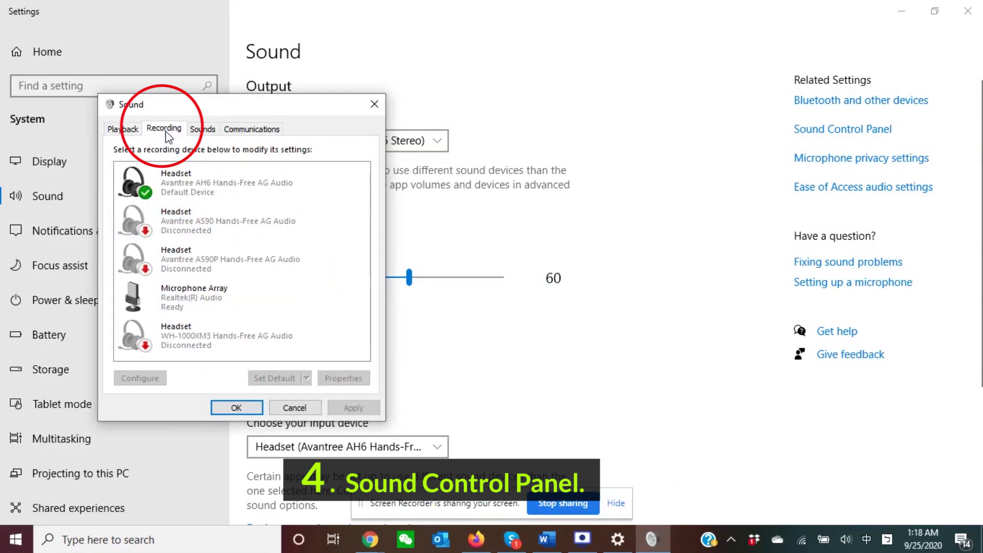
{"action": "left_click", "coordinate": [189, 181]}
Review the AH6 headset's Listen settings, leaving listen-to-device off, and confirm with OK.
{"action": "right_click", "coordinate": [204, 183]}
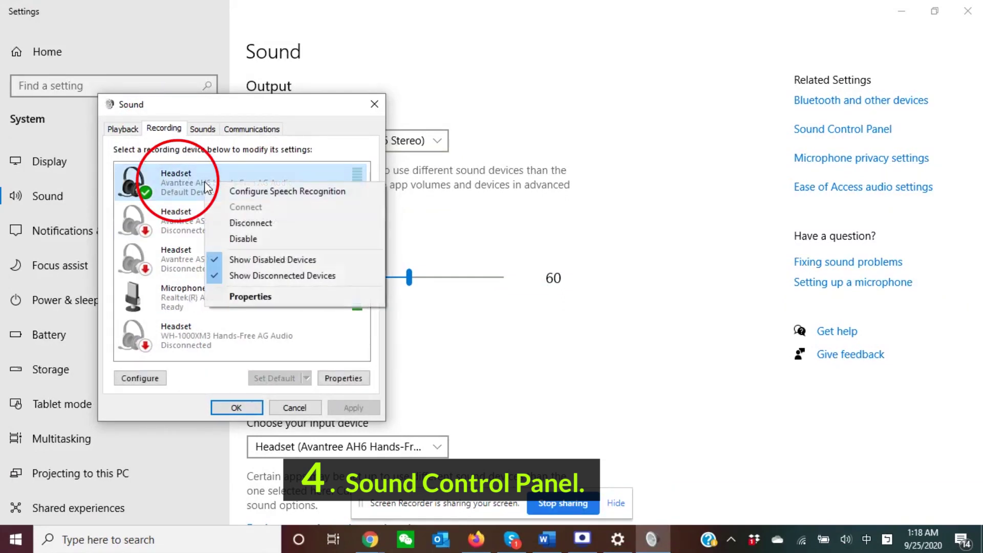
{"action": "left_click", "coordinate": [281, 293]}
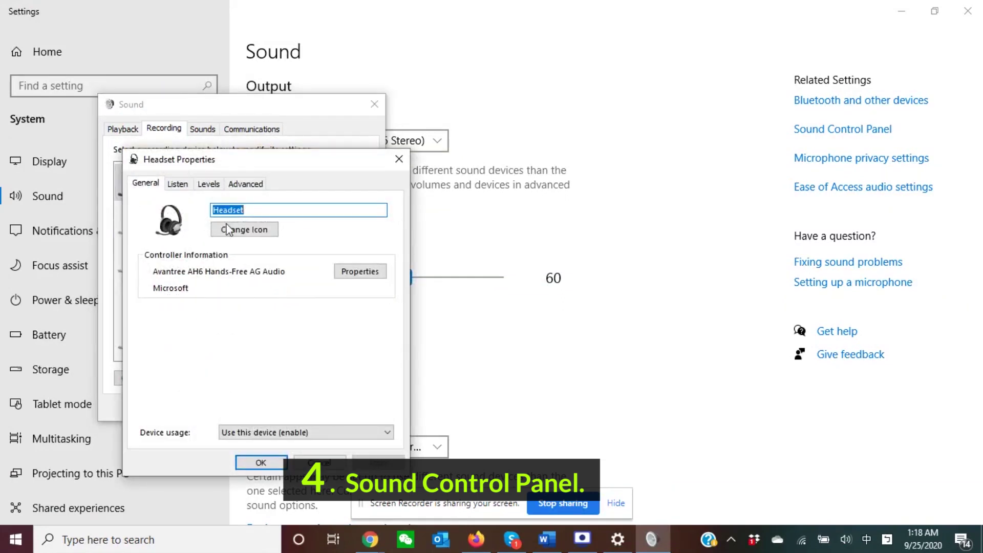
{"action": "left_click", "coordinate": [177, 186]}
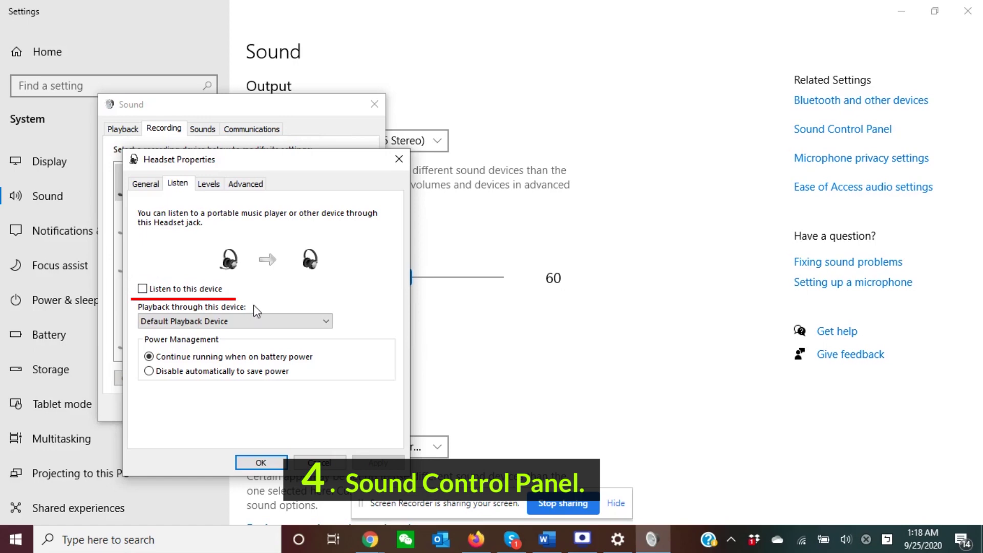
{"action": "left_click", "coordinate": [262, 462]}
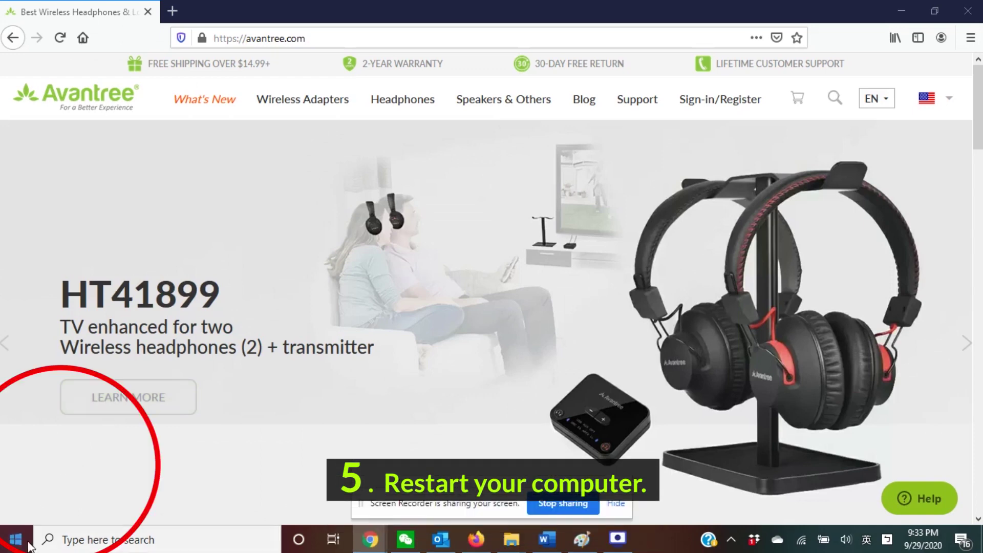
Restart the computer using the Start menu's Power options.
{"action": "left_click", "coordinate": [27, 544]}
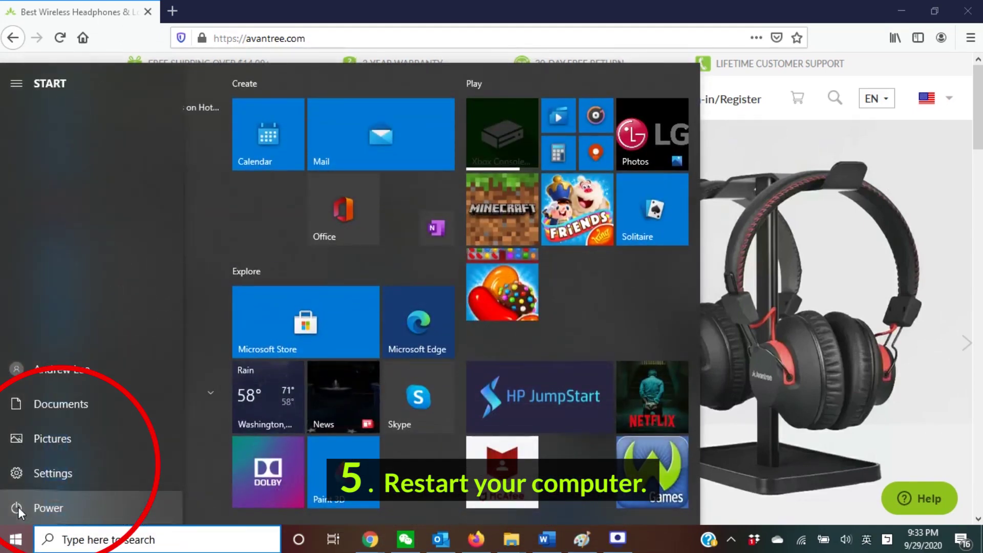
{"action": "left_click", "coordinate": [82, 507]}
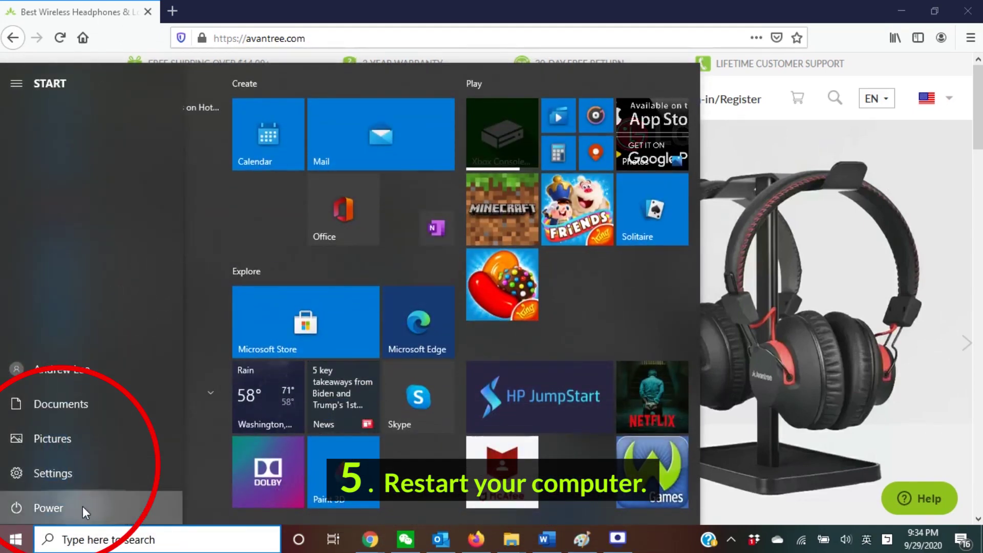
{"action": "left_click", "coordinate": [91, 471]}
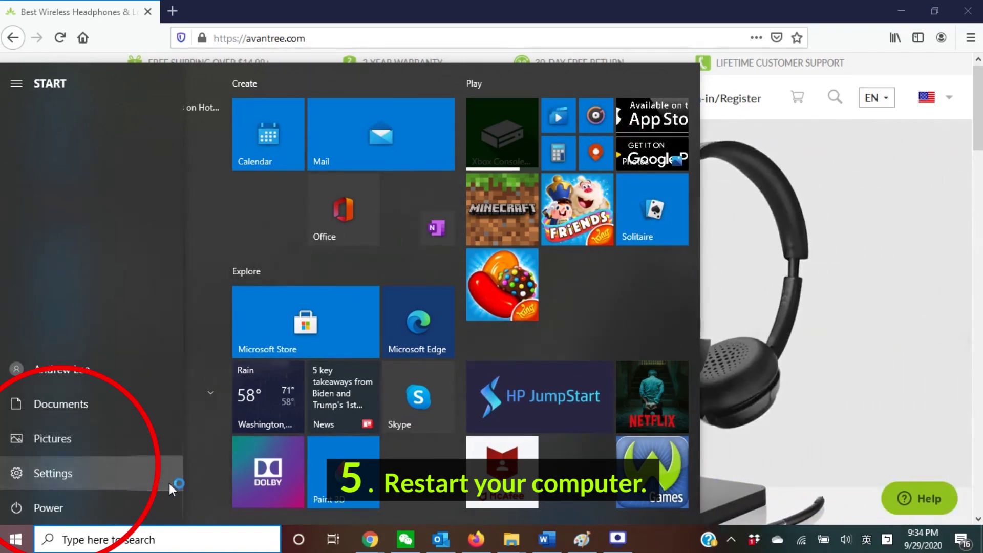